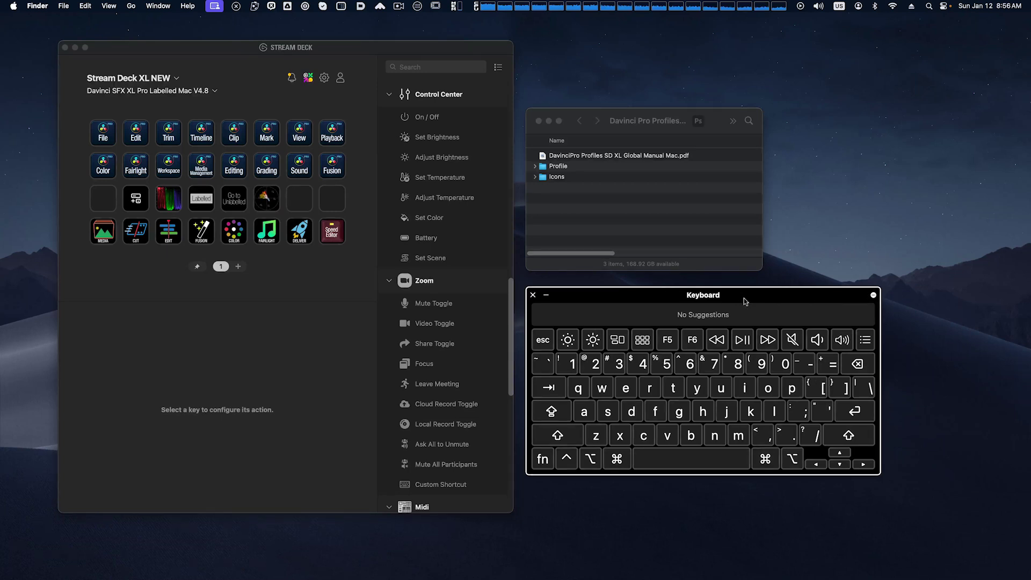
Show a Tab key press in Keyboard Viewer, then switch the input source to French
{"action": "key", "text": "Tab"}
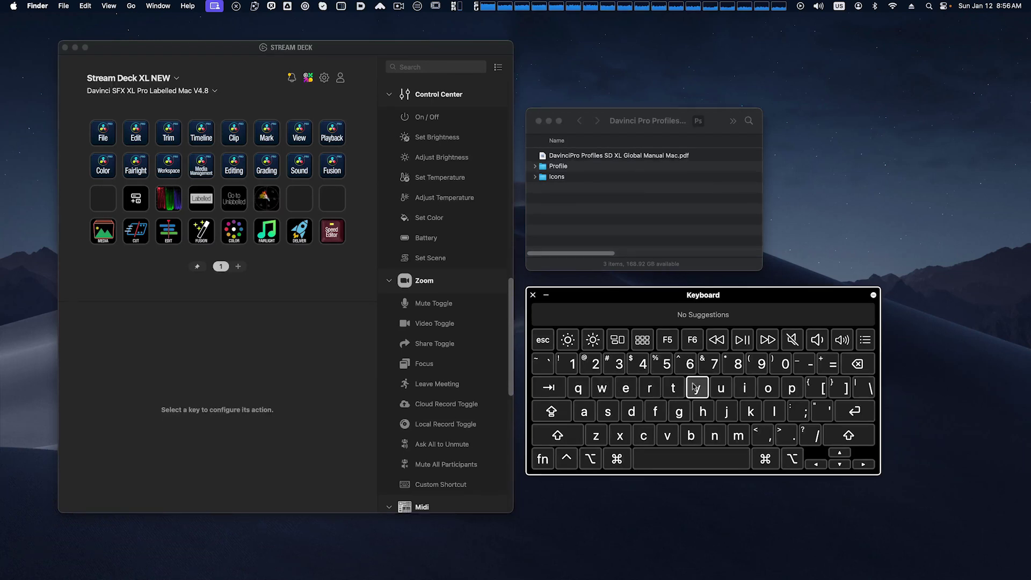
{"action": "left_click", "coordinate": [840, 6]}
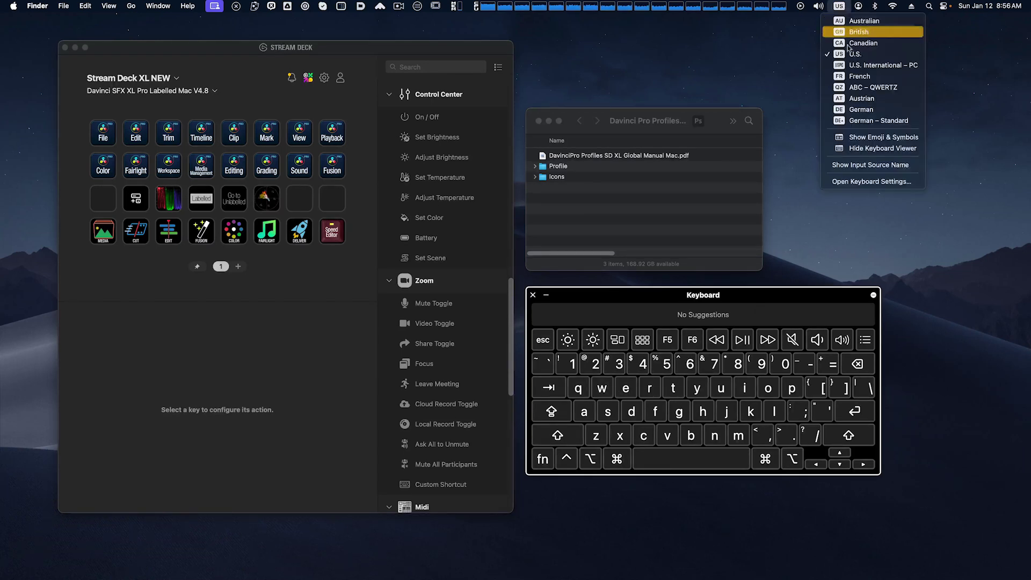
{"action": "left_click", "coordinate": [851, 76]}
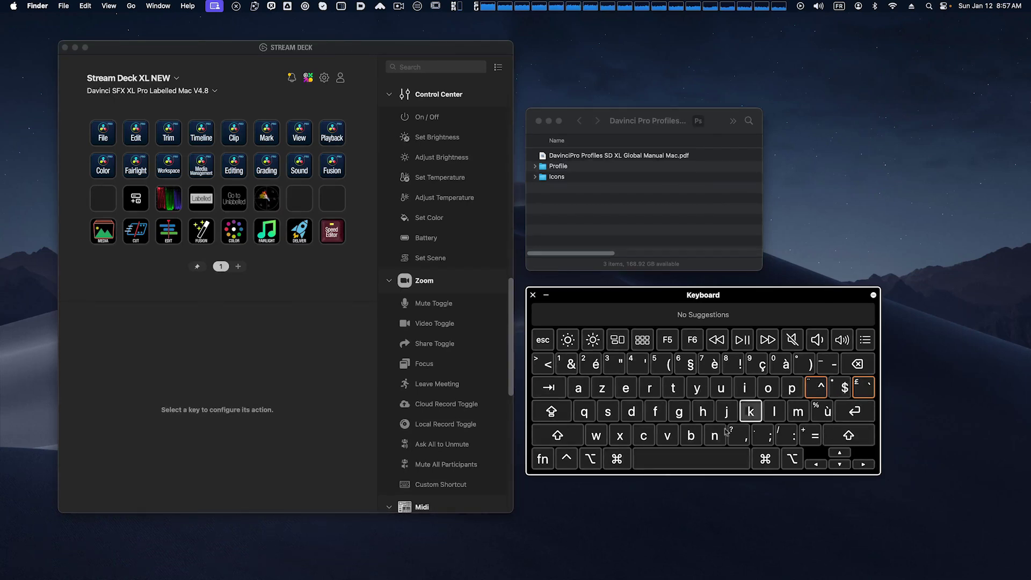
Switch to German, return to the U.S. input source, and close Keyboard Viewer
{"action": "left_click", "coordinate": [841, 7]}
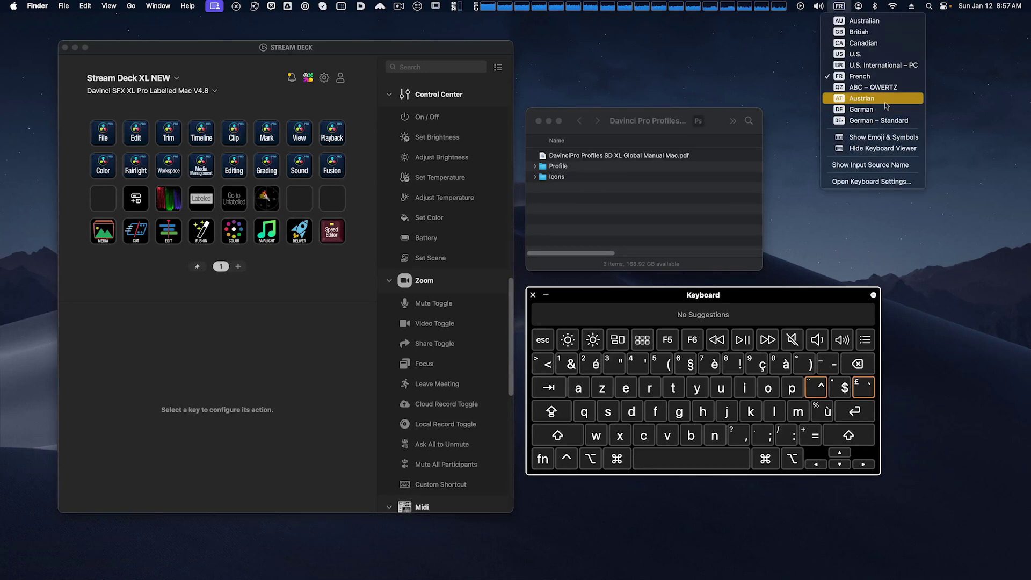
{"action": "left_click", "coordinate": [865, 109]}
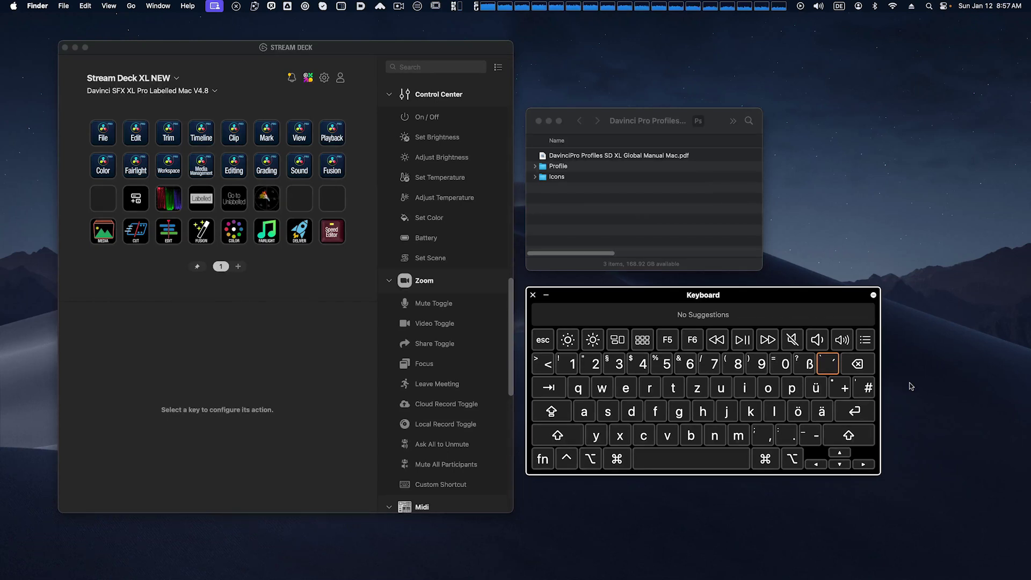
{"action": "key", "text": "ctrl+space"}
{"action": "left_click", "coordinate": [533, 295]}
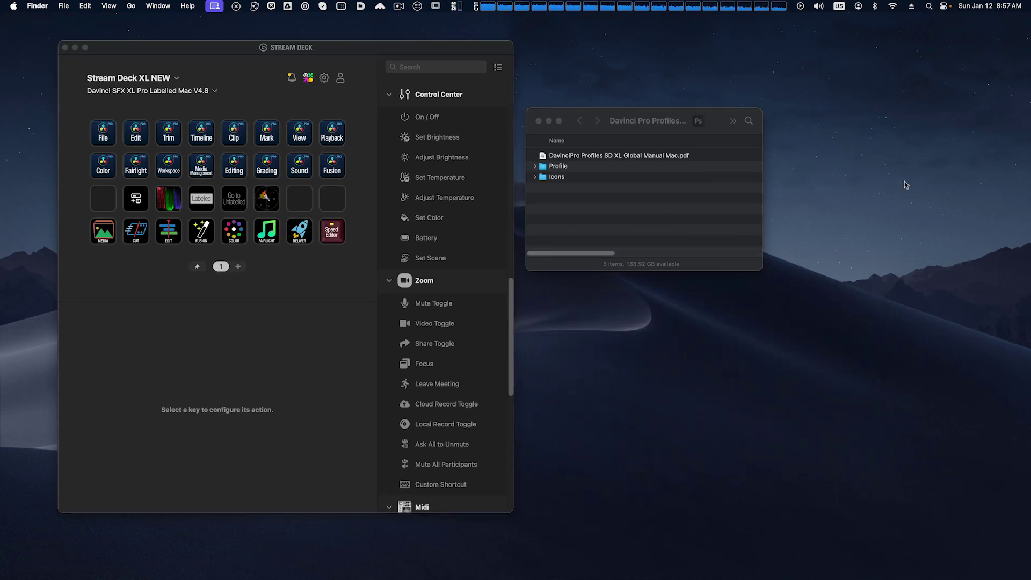
{"action": "key", "text": "super+Tab"}
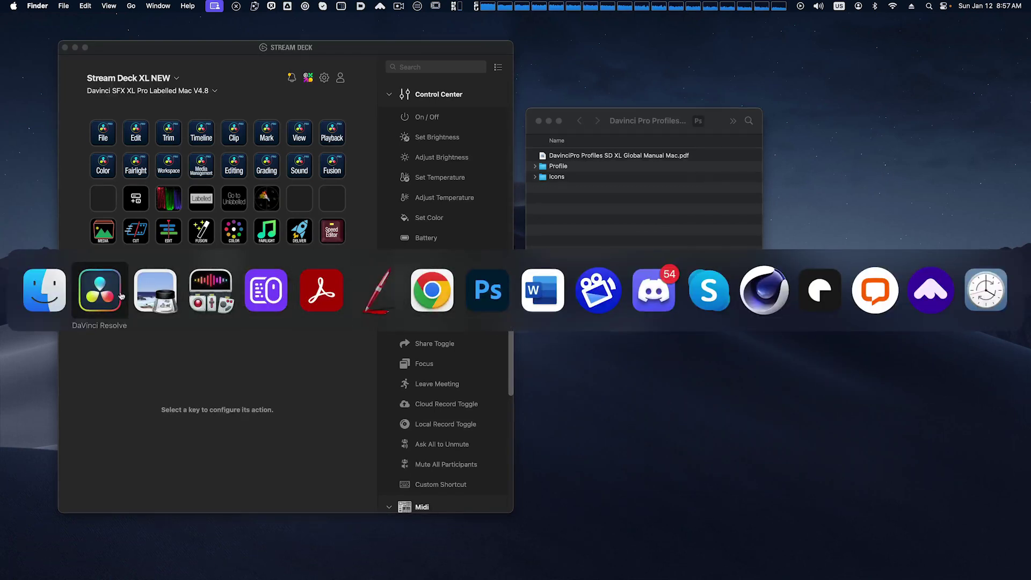
{"action": "left_click", "coordinate": [99, 291]}
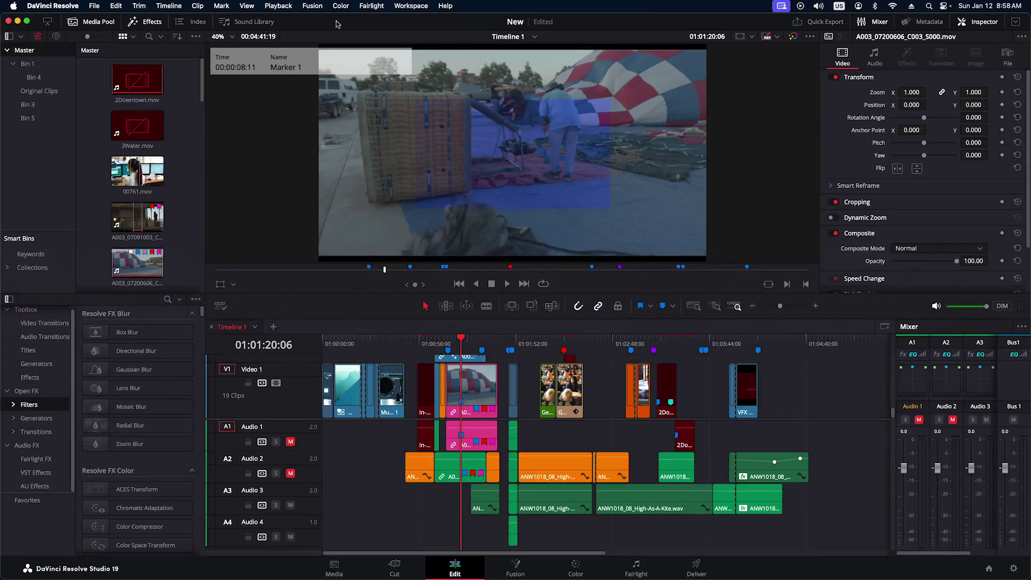
{"action": "key", "text": "super+h"}
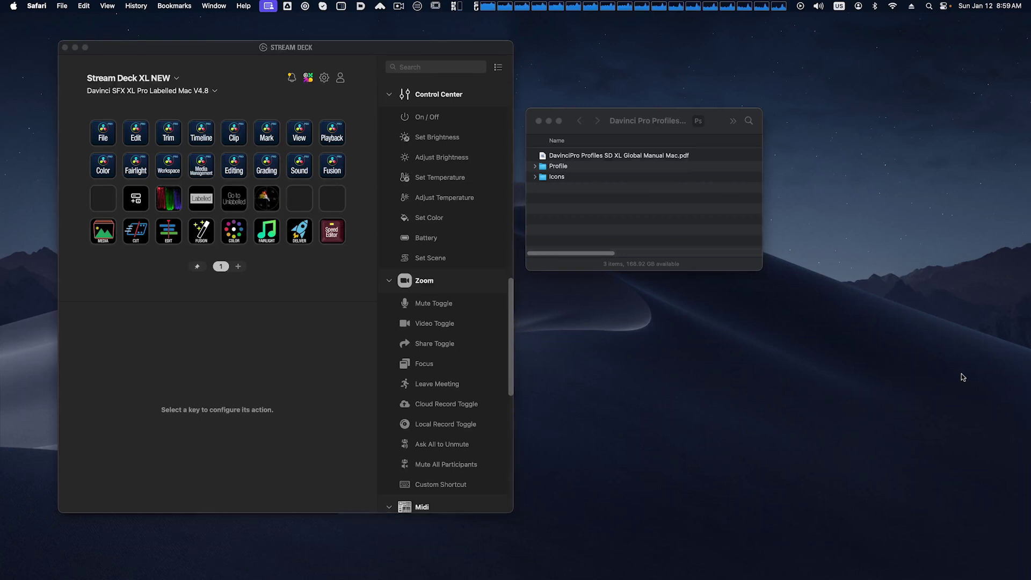
{"action": "mouse_move", "coordinate": [958, 576]}
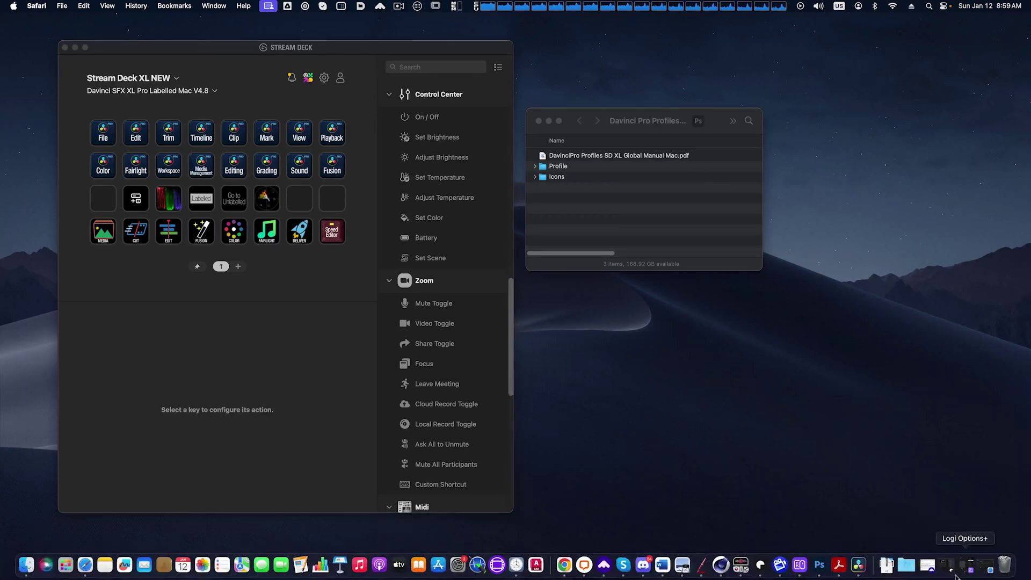
{"action": "left_click", "coordinate": [987, 573]}
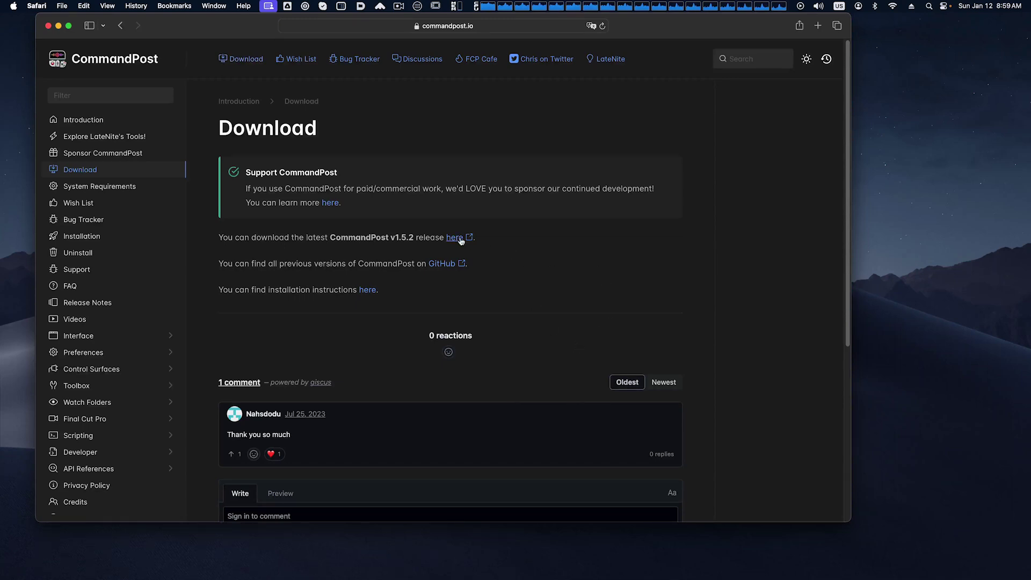
{"action": "left_click", "coordinate": [58, 26]}
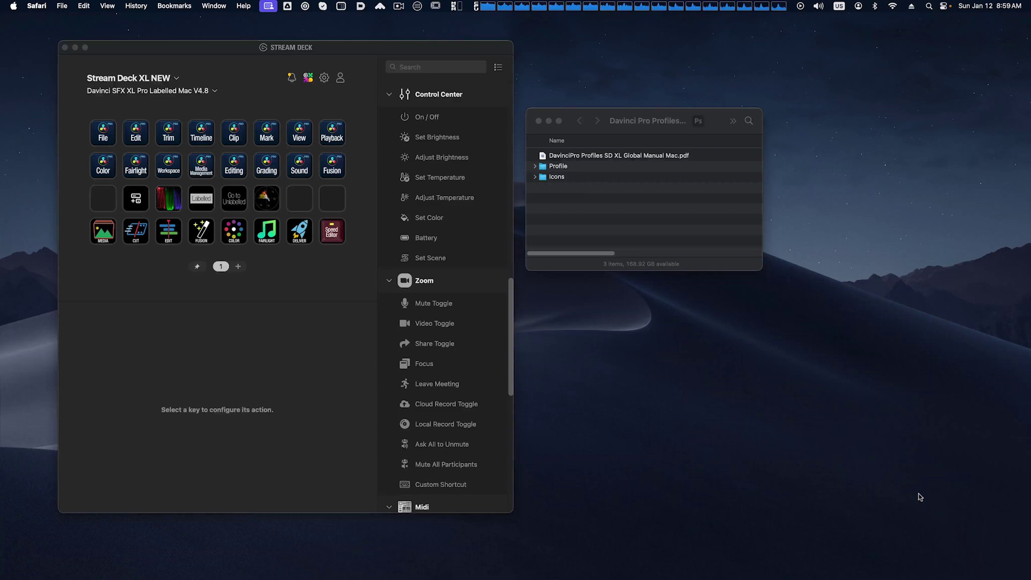
From CommandPost's menu-bar menu, open Control Surfaces > Stream Deck for the Stream Deck XL
{"action": "left_click", "coordinate": [921, 498]}
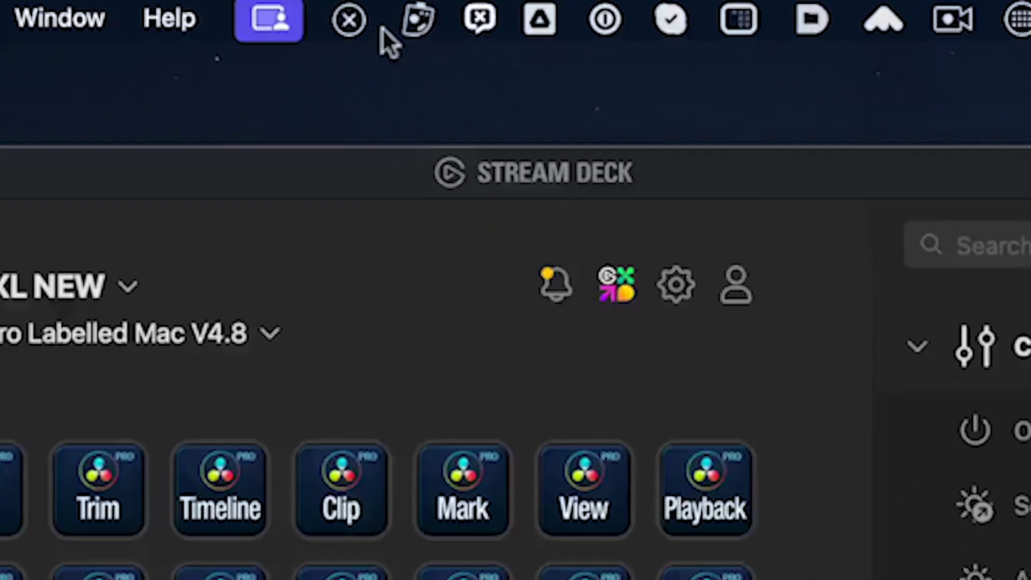
{"action": "left_click", "coordinate": [431, 24]}
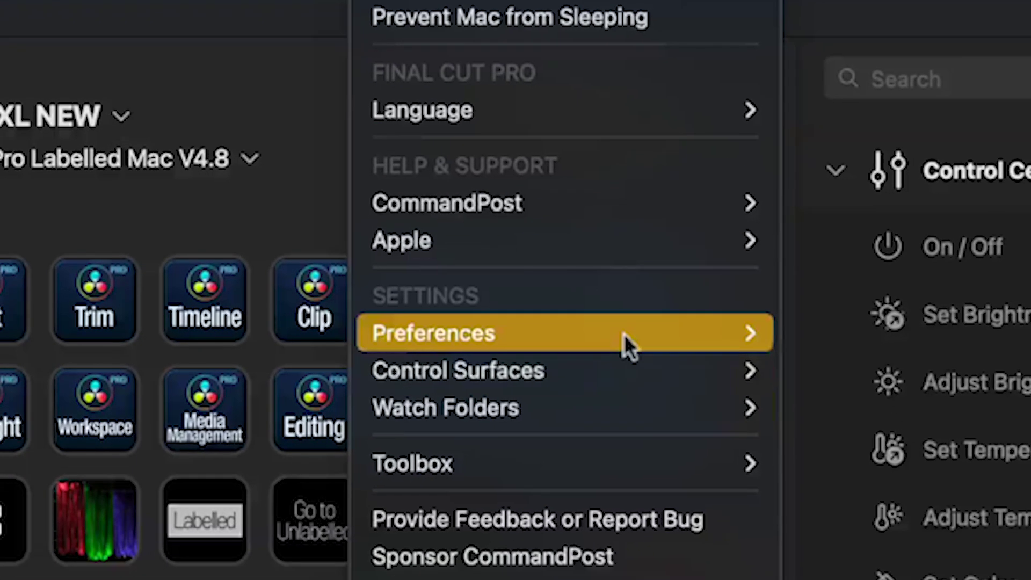
{"action": "mouse_move", "coordinate": [616, 360]}
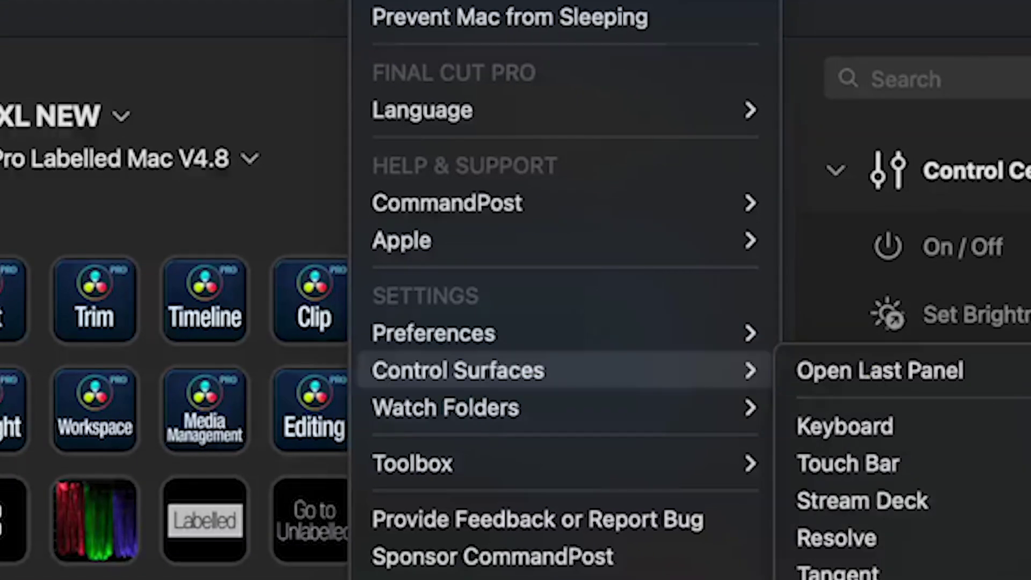
{"action": "left_click", "coordinate": [984, 509]}
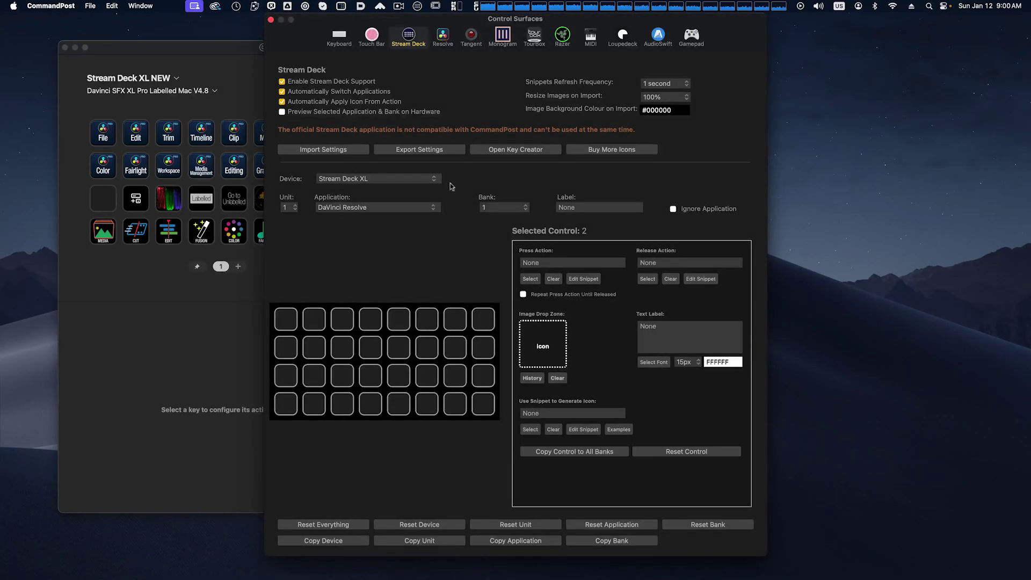
Arrange the Control Surfaces and Stream Deck windows side by side on screen
{"action": "left_click_drag", "start_coordinate": [591, 18], "coordinate": [468, 16]}
{"action": "left_click_drag", "start_coordinate": [104, 50], "coordinate": [588, 80]}
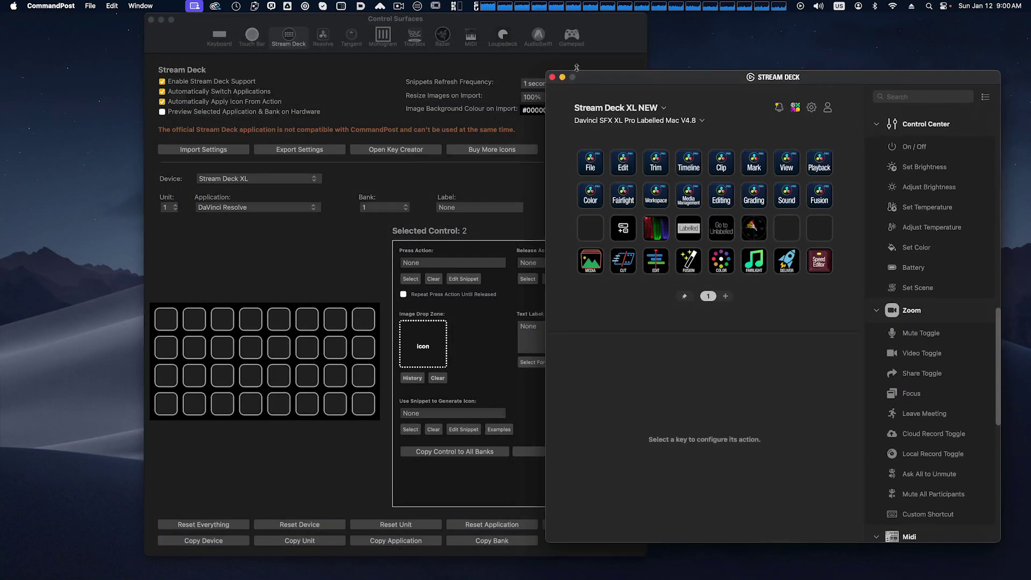
{"action": "left_click_drag", "start_coordinate": [519, 16], "coordinate": [396, 16]}
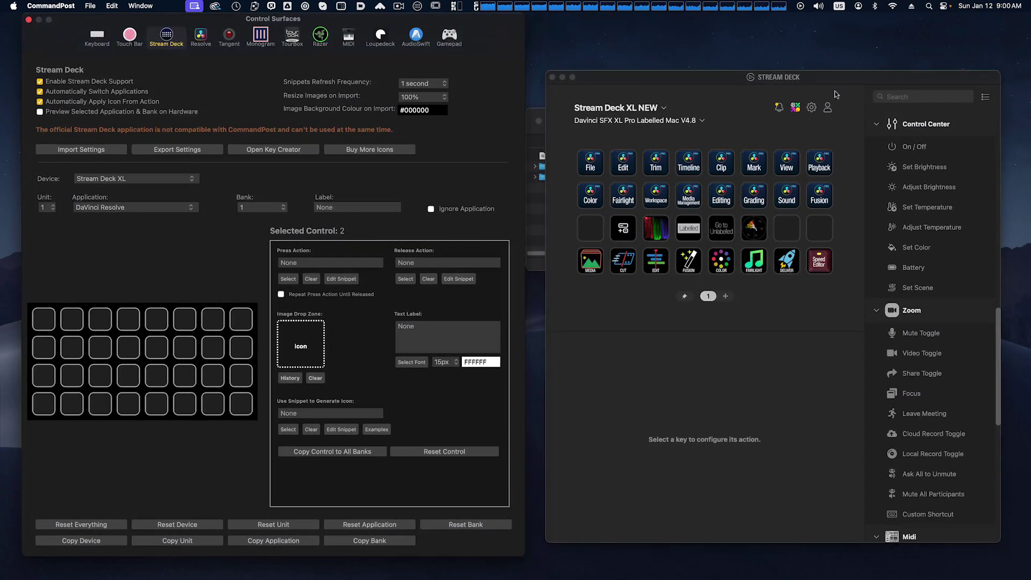
{"action": "left_click_drag", "start_coordinate": [685, 77], "coordinate": [679, 49]}
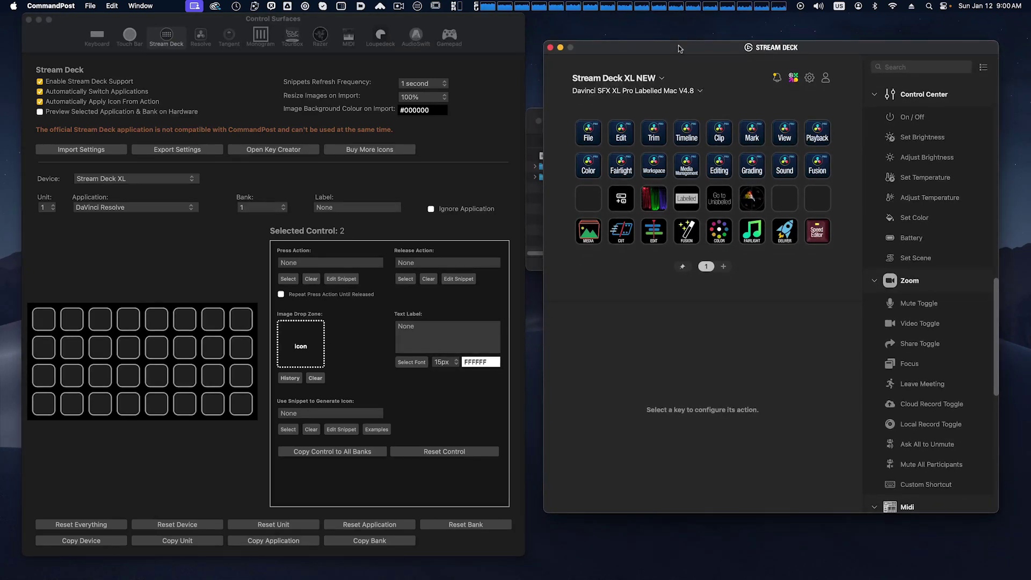
{"action": "left_click", "coordinate": [502, 86]}
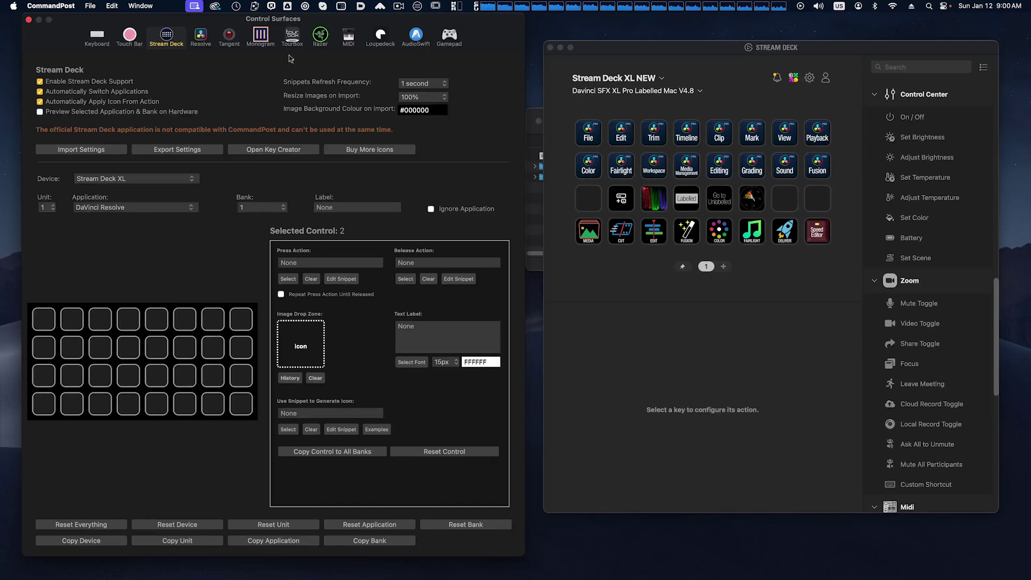
Close the Stream Deck app window and bring up its menu-bar menu
{"action": "left_click", "coordinate": [610, 71]}
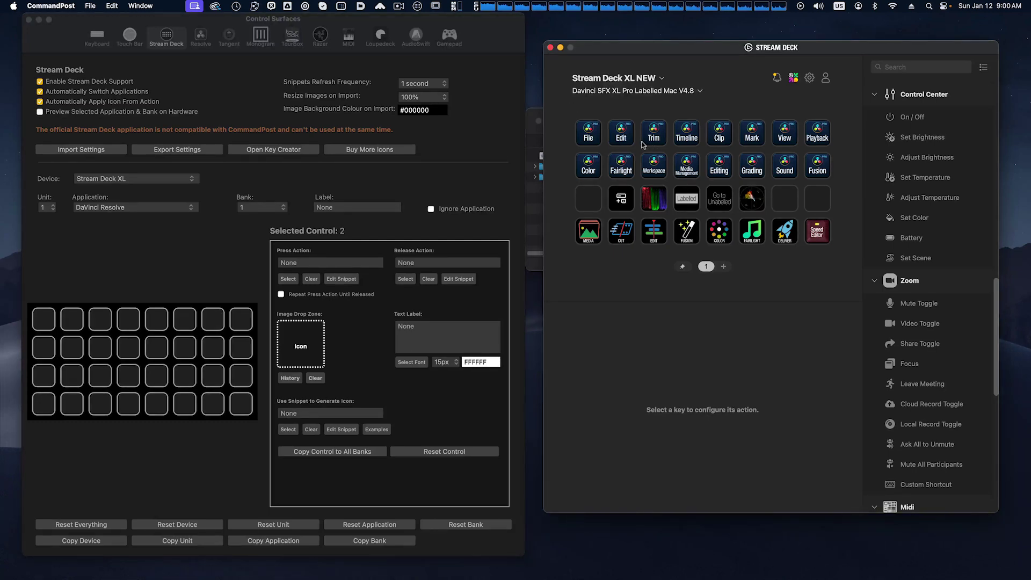
{"action": "left_click", "coordinate": [550, 47]}
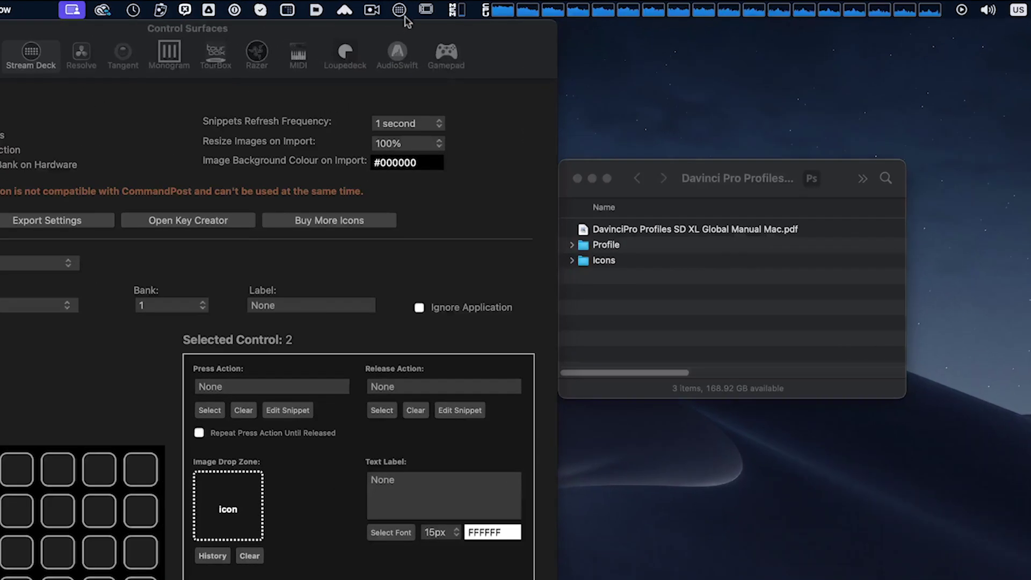
{"action": "left_click", "coordinate": [402, 12]}
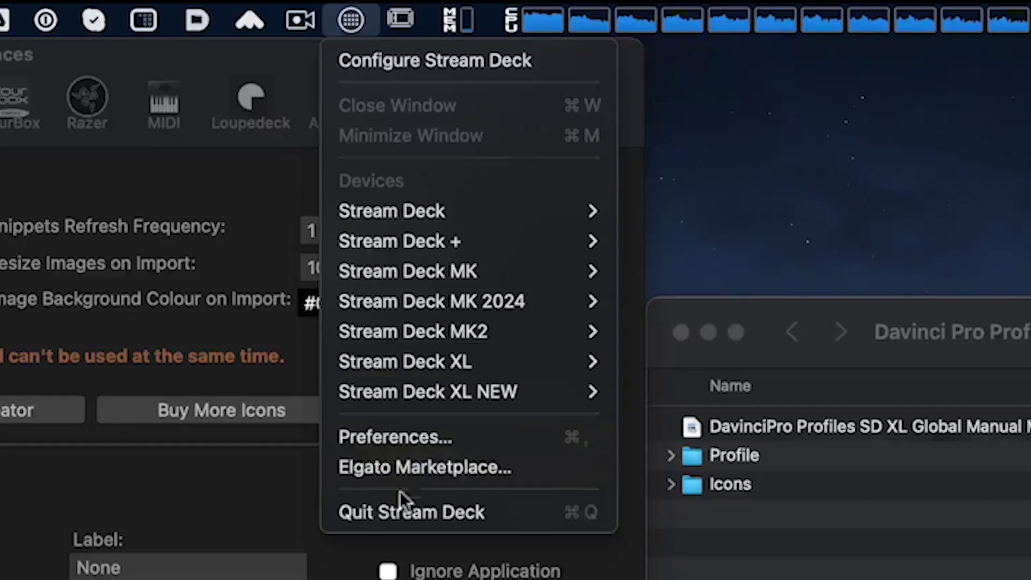
Quit Stream Deck and return to CommandPost's Stream Deck XL settings for DaVinci Resolve
{"action": "left_click", "coordinate": [428, 516]}
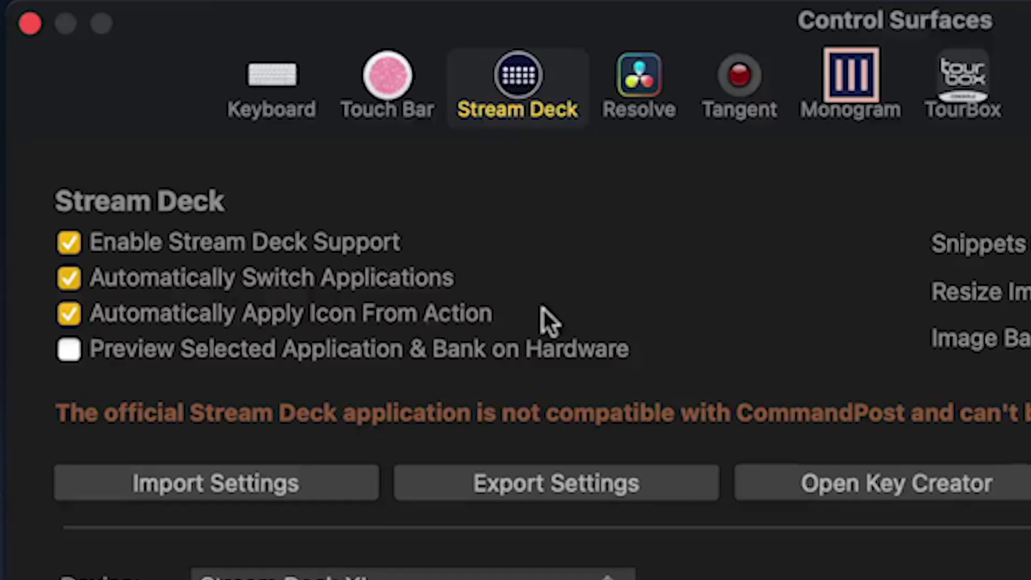
{"action": "left_click", "coordinate": [71, 354]}
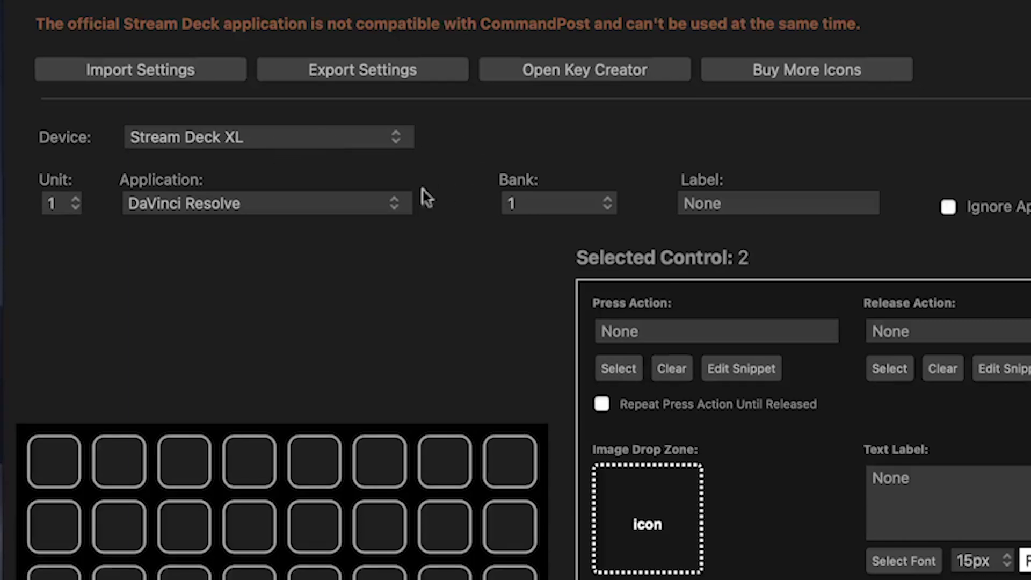
{"action": "left_click", "coordinate": [320, 202]}
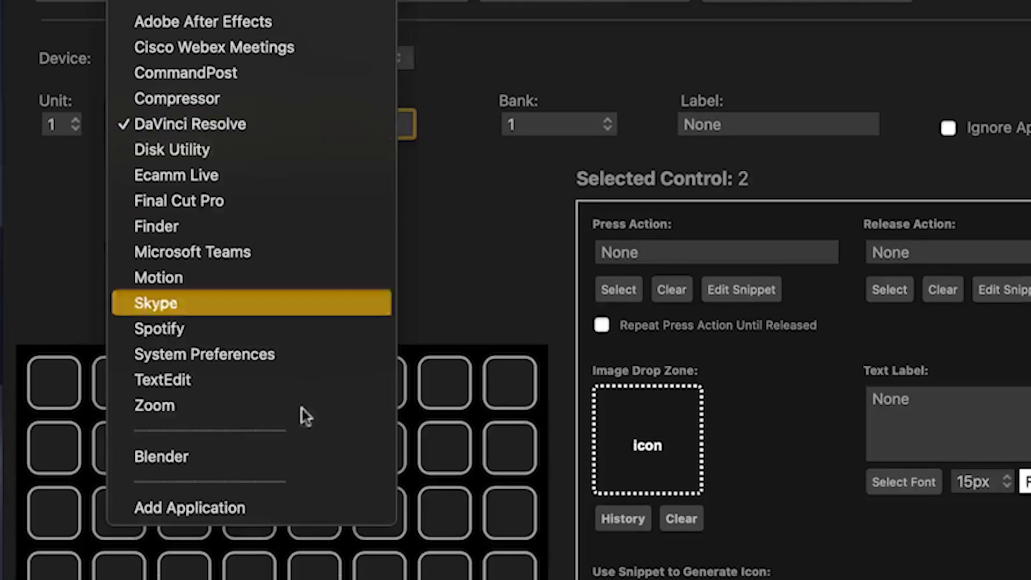
{"action": "left_click", "coordinate": [269, 509]}
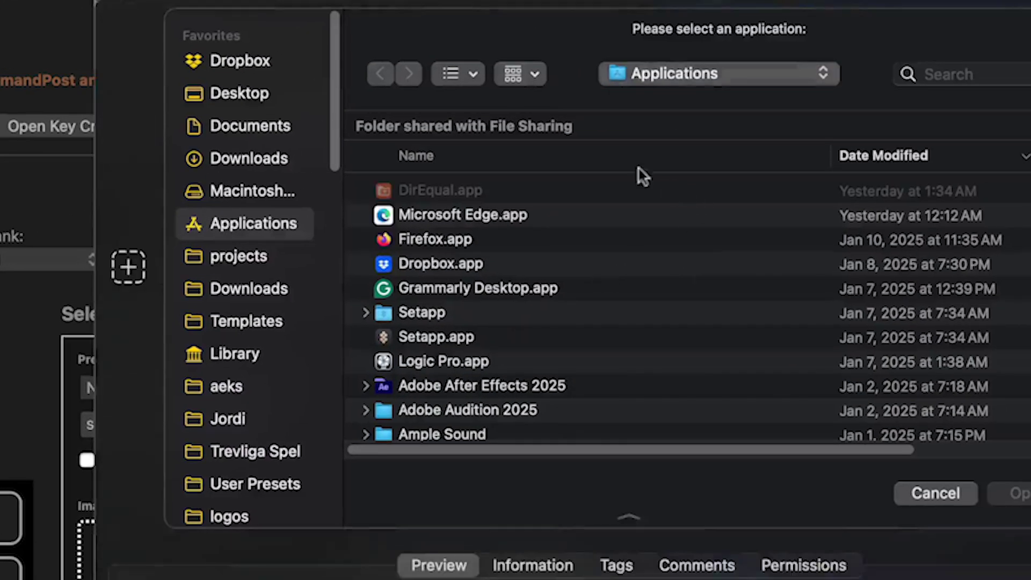
{"action": "left_click", "coordinate": [990, 65]}
{"action": "scroll", "coordinate": [608, 317], "scroll_direction": "down", "scroll_amount": 10}
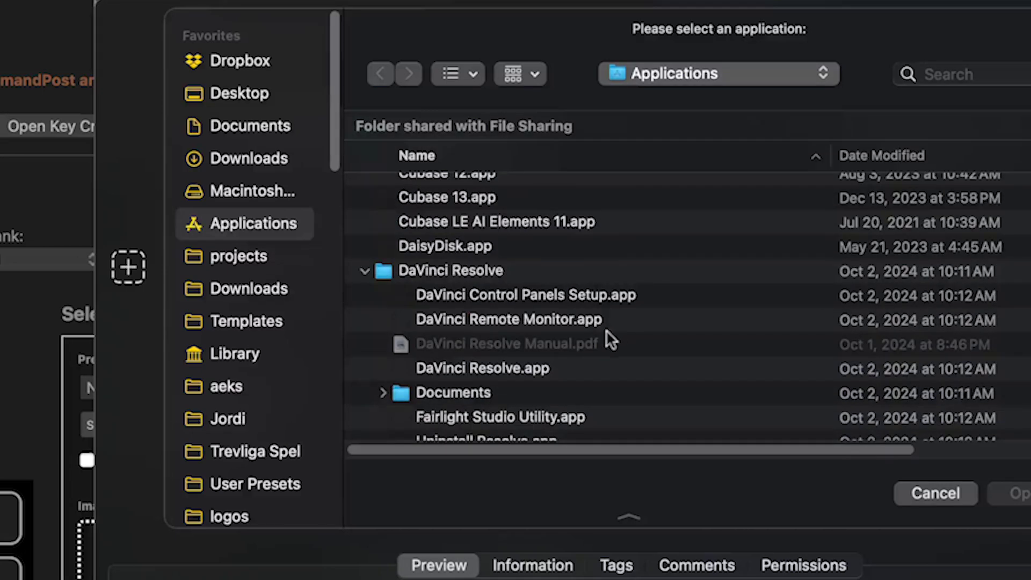
{"action": "scroll", "coordinate": [588, 406], "scroll_direction": "down", "scroll_amount": 1}
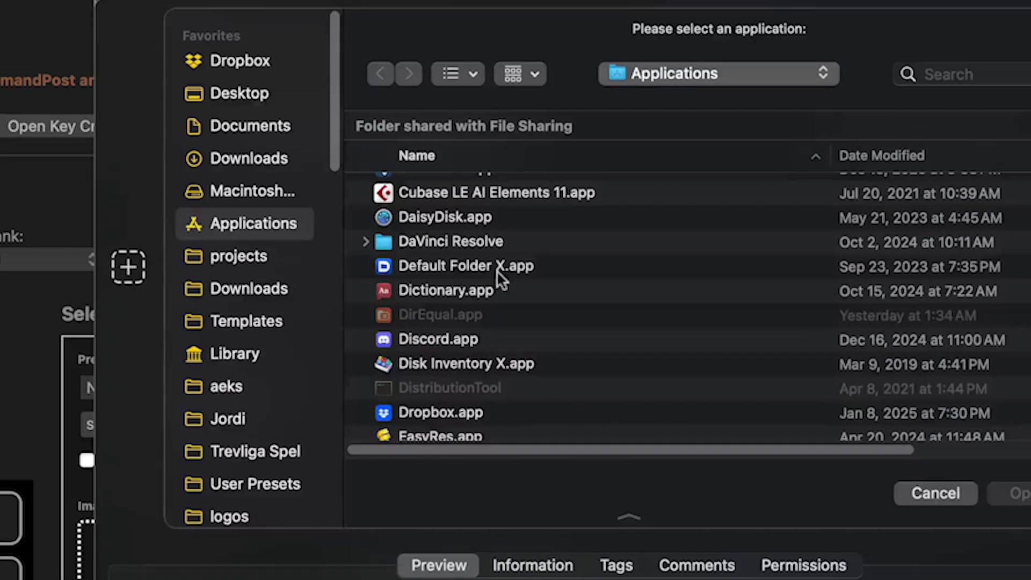
{"action": "left_click", "coordinate": [365, 241]}
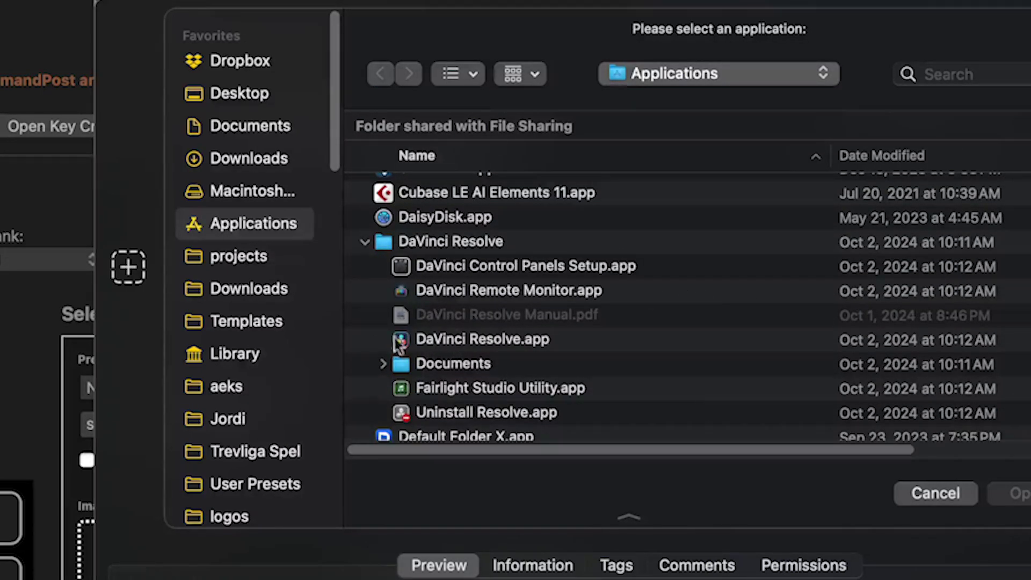
{"action": "left_click", "coordinate": [936, 493]}
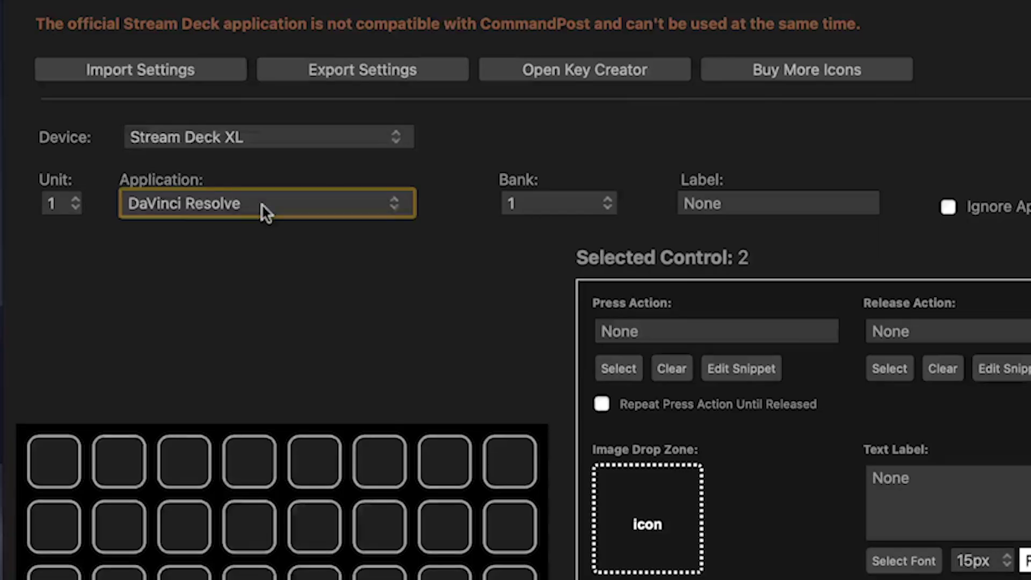
{"action": "left_click", "coordinate": [261, 203]}
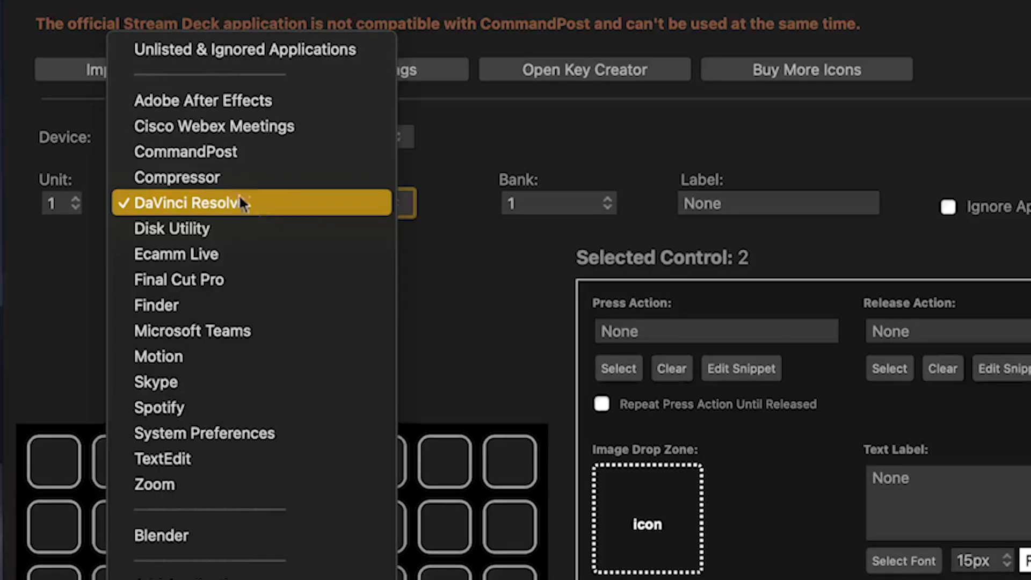
{"action": "left_click", "coordinate": [478, 311]}
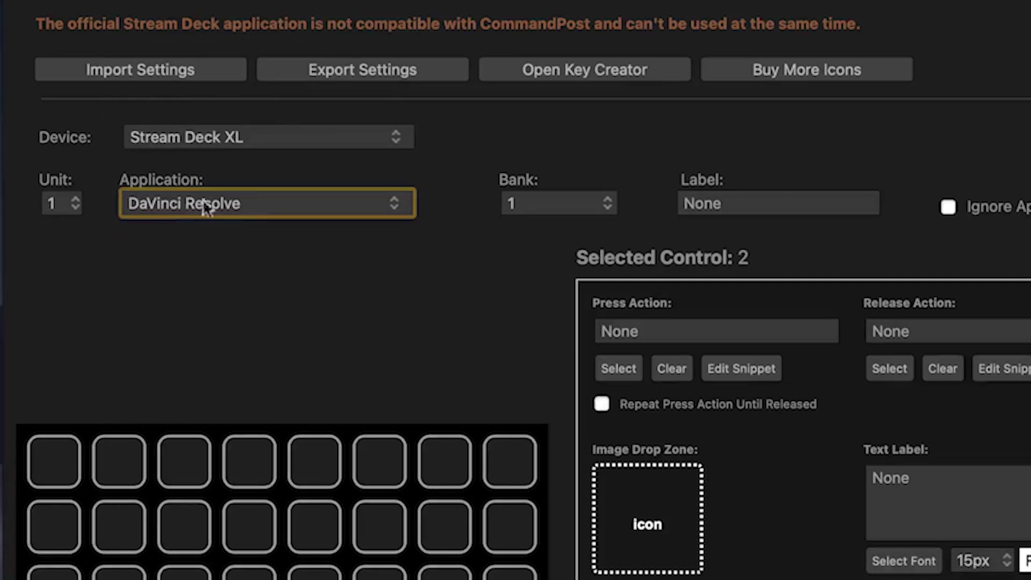
{"action": "left_click", "coordinate": [173, 69]}
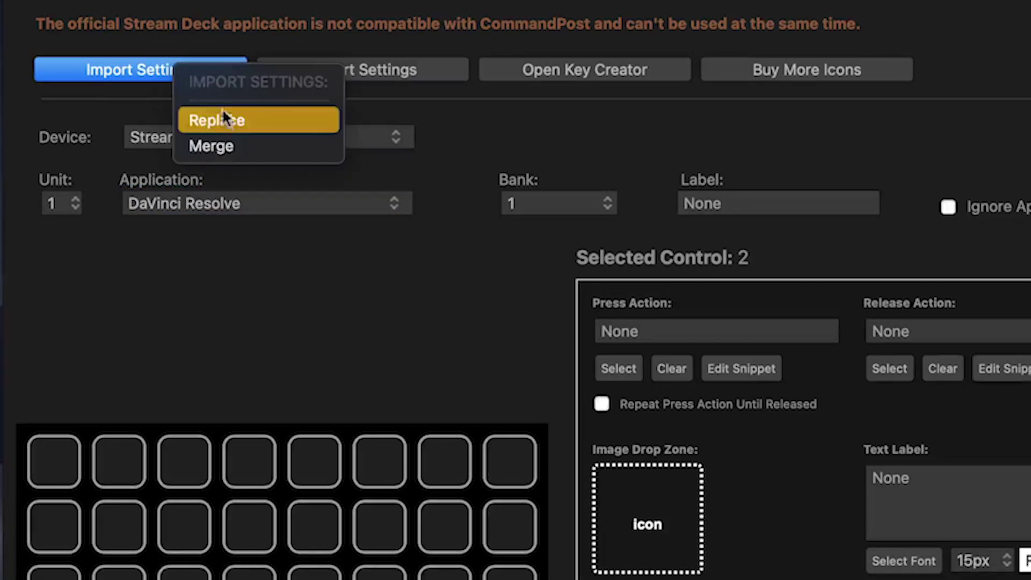
Import the SideshowFX Davinci Pro XL Global V1.0 .cpStreamDeck profile, replacing current settings
{"action": "left_click", "coordinate": [224, 118]}
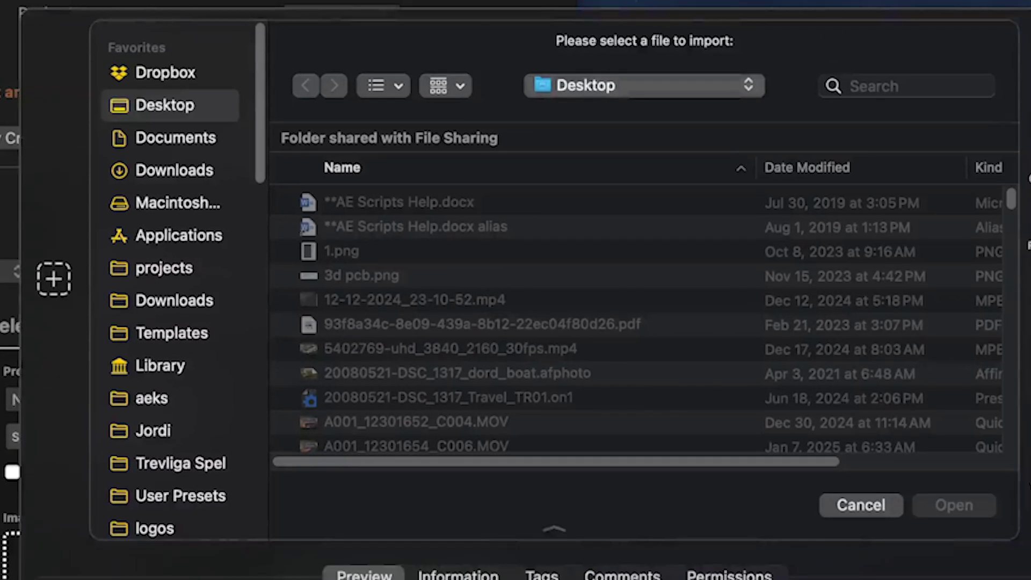
{"action": "double_click", "coordinate": [640, 211]}
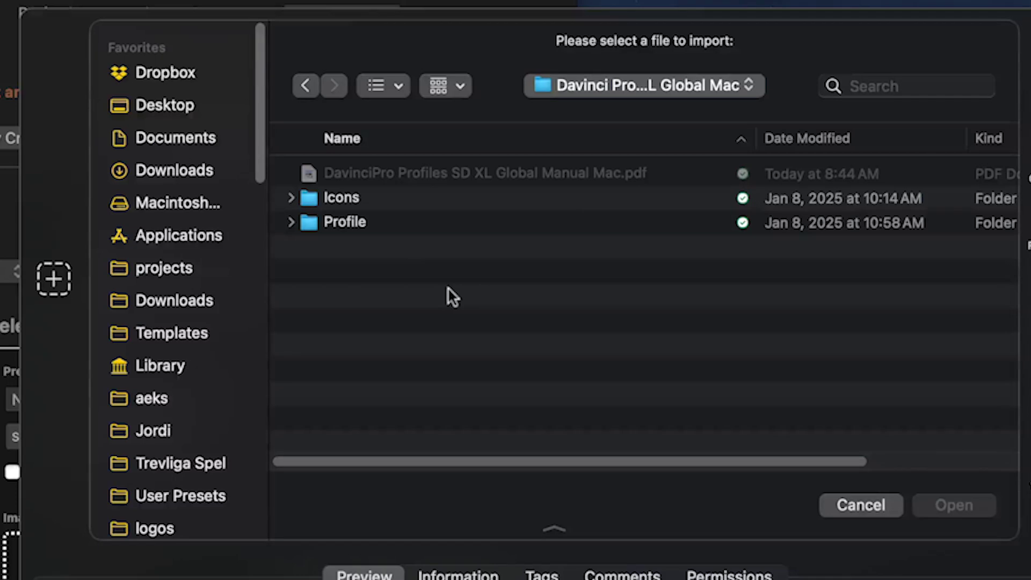
{"action": "left_click", "coordinate": [288, 223]}
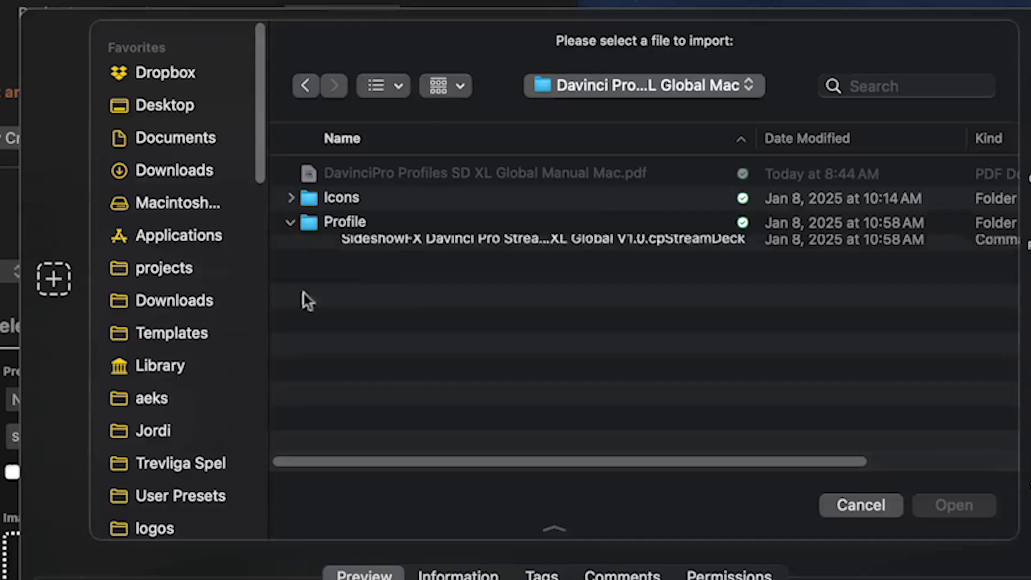
{"action": "double_click", "coordinate": [532, 244]}
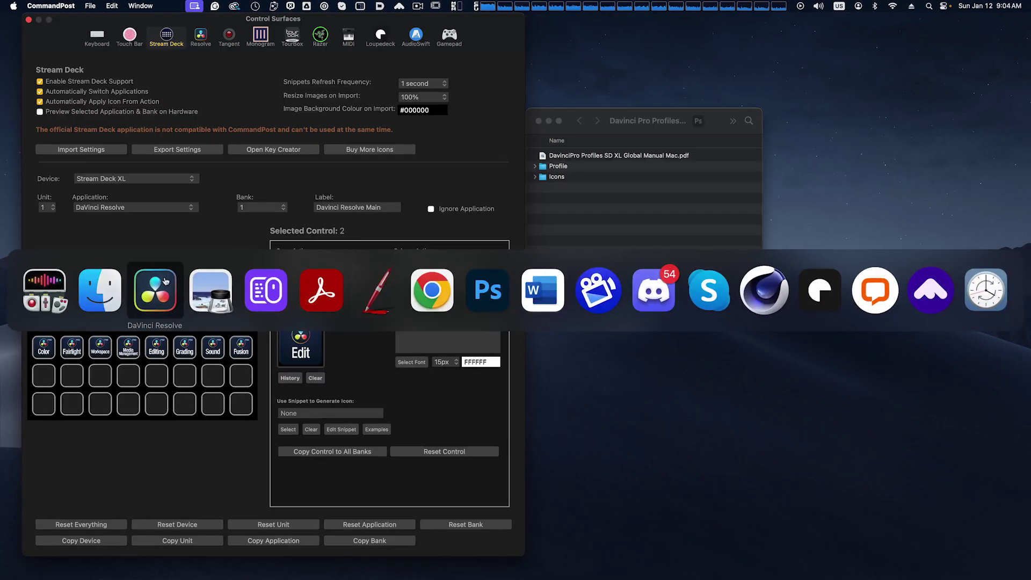
Bring DaVinci Resolve's Edit page with Timeline 1 to the front
{"action": "left_click", "coordinate": [164, 280]}
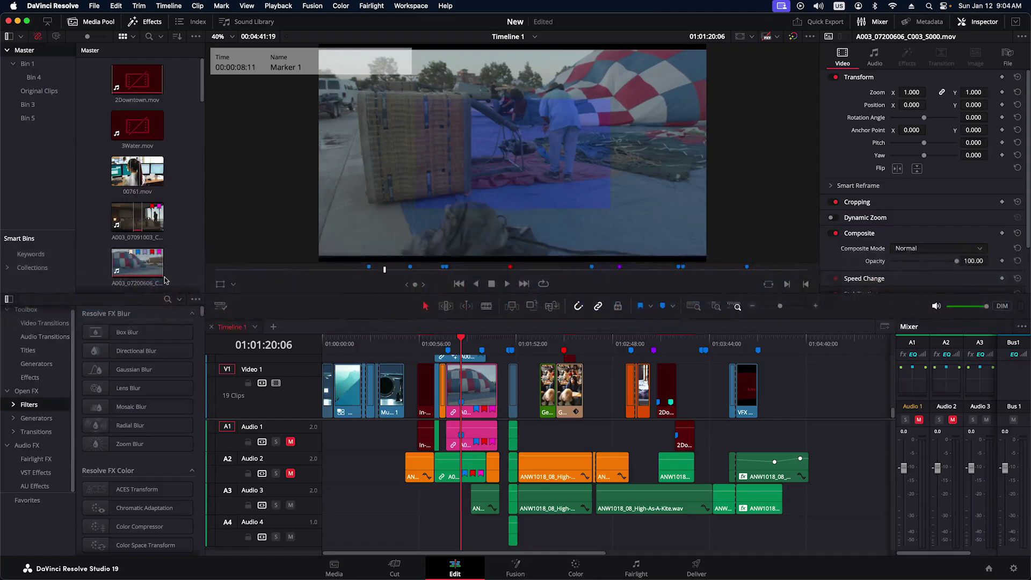